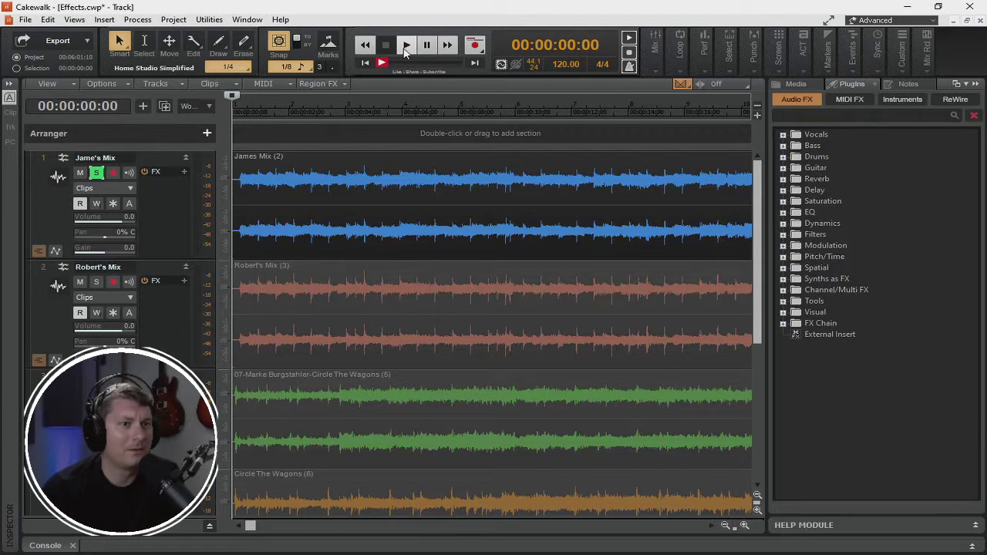
# - Play the soloed track 1 from the start, switch the exclusive solo to track 2, and play that for comparison
pyautogui.click(406, 46)
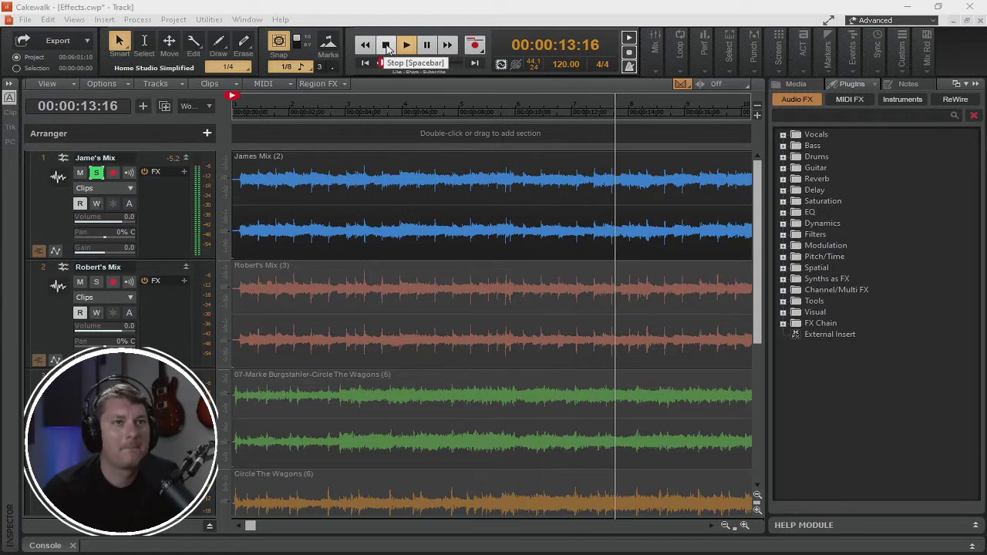
pyautogui.click(386, 45)
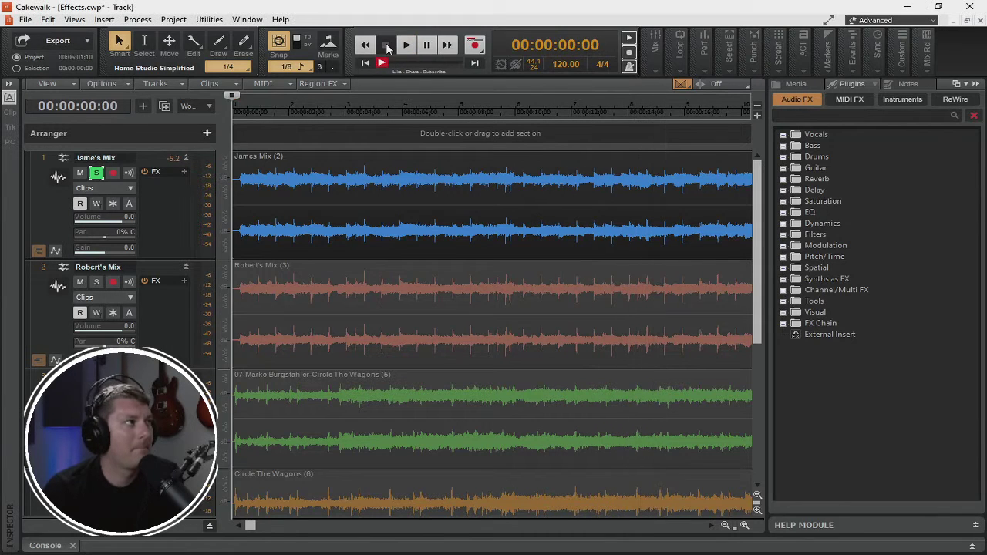
pyautogui.keyDown('ctrl'); pyautogui.click(96, 282); pyautogui.keyUp('ctrl')
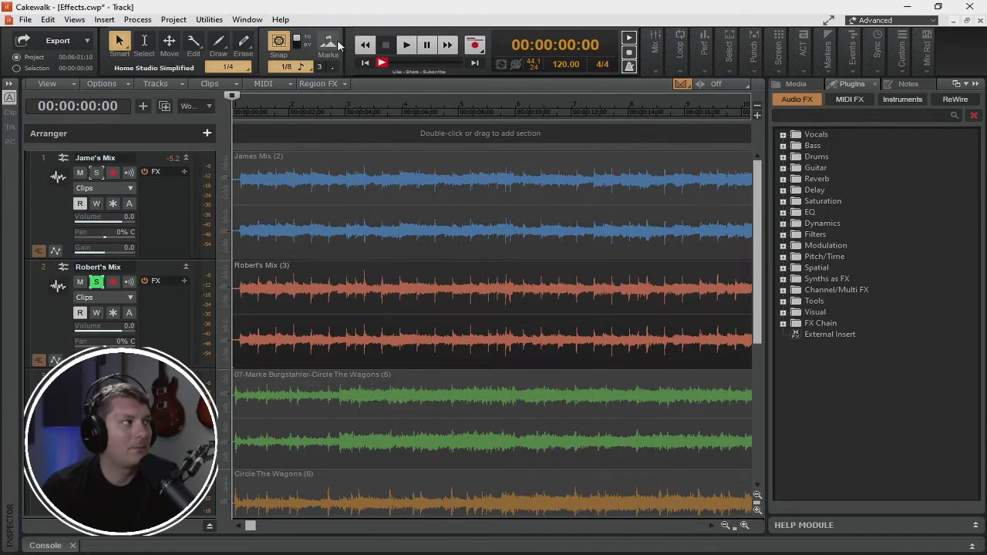
pyautogui.click(409, 47)
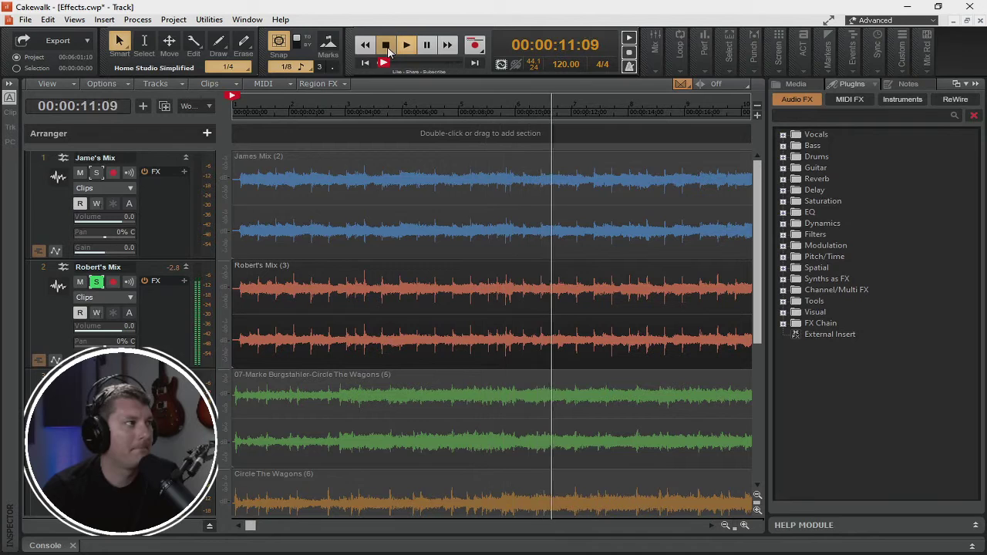
pyautogui.click(388, 49)
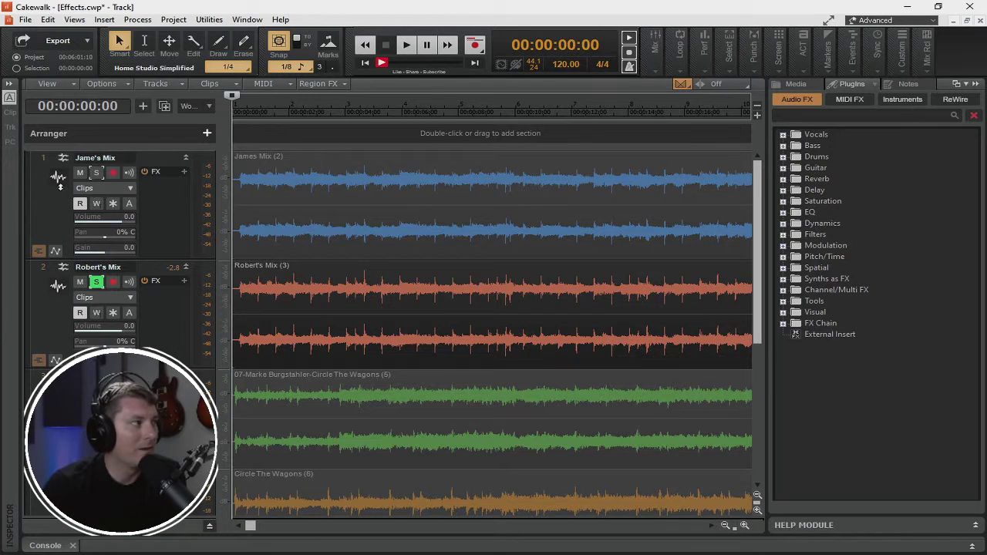
# - Switch the exclusive solo from track 2 to track 1, to track 2 again, and back to track 1
pyautogui.click(95, 173)
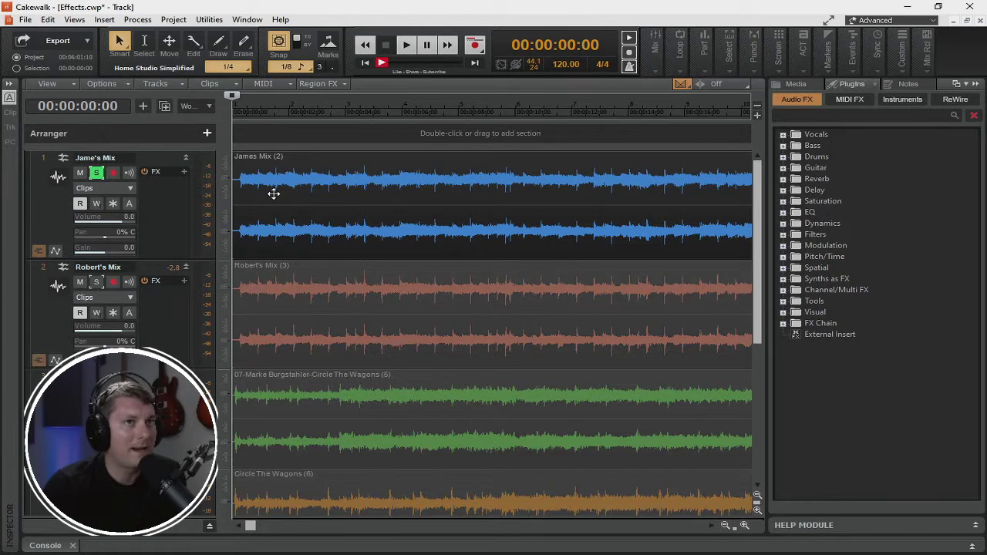
pyautogui.click(97, 283)
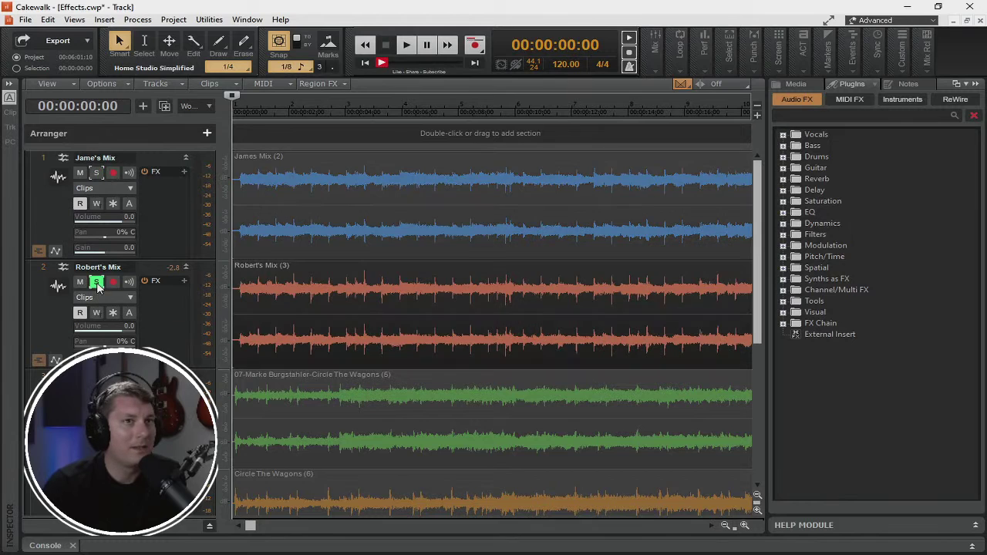
pyautogui.click(97, 173)
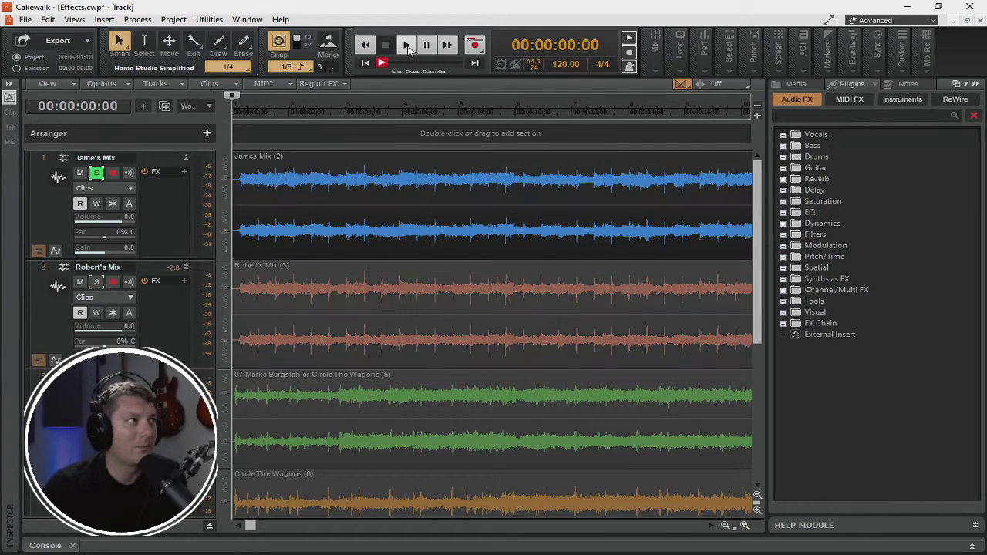
# - Compare the mixes on tracks 1 and 2 by alternating the exclusive solo between them during playback, and stop
pyautogui.click(408, 46)
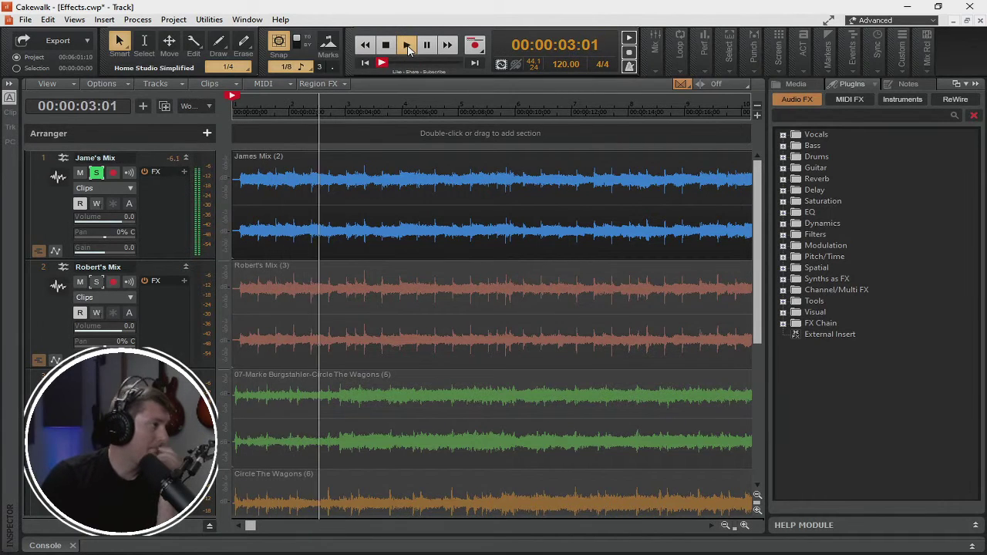
pyautogui.click(95, 283)
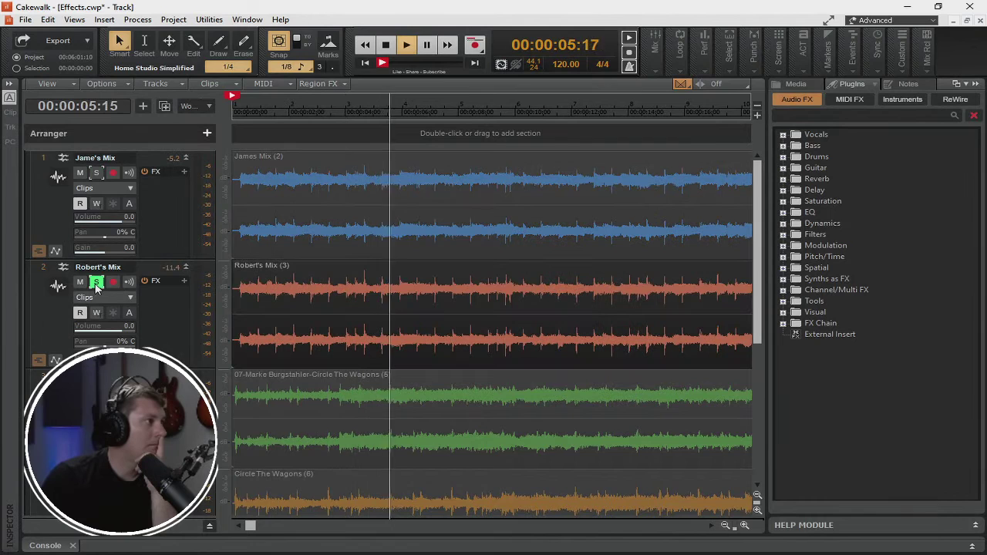
pyautogui.click(97, 173)
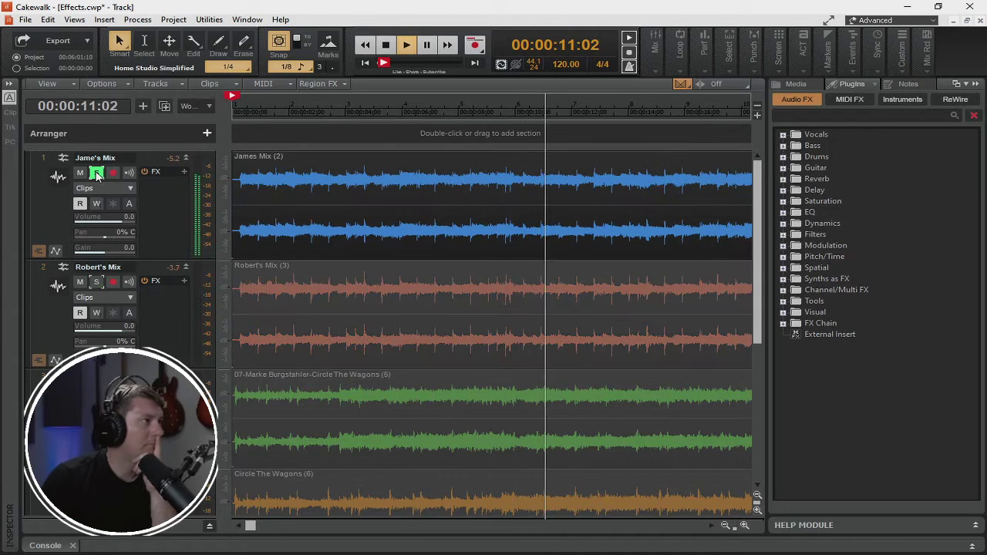
pyautogui.click(97, 282)
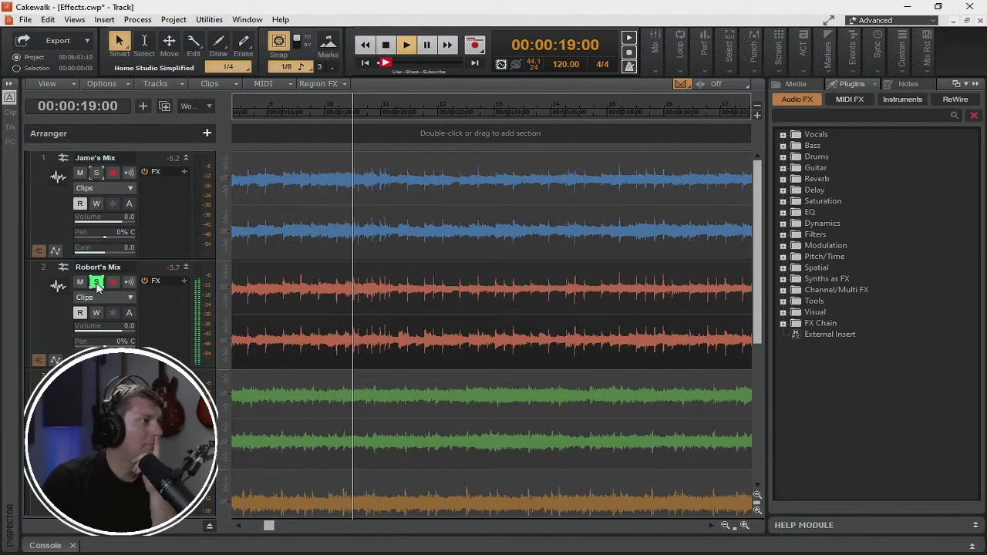
pyautogui.keyDown('ctrl'); pyautogui.click(97, 172); pyautogui.keyUp('ctrl')
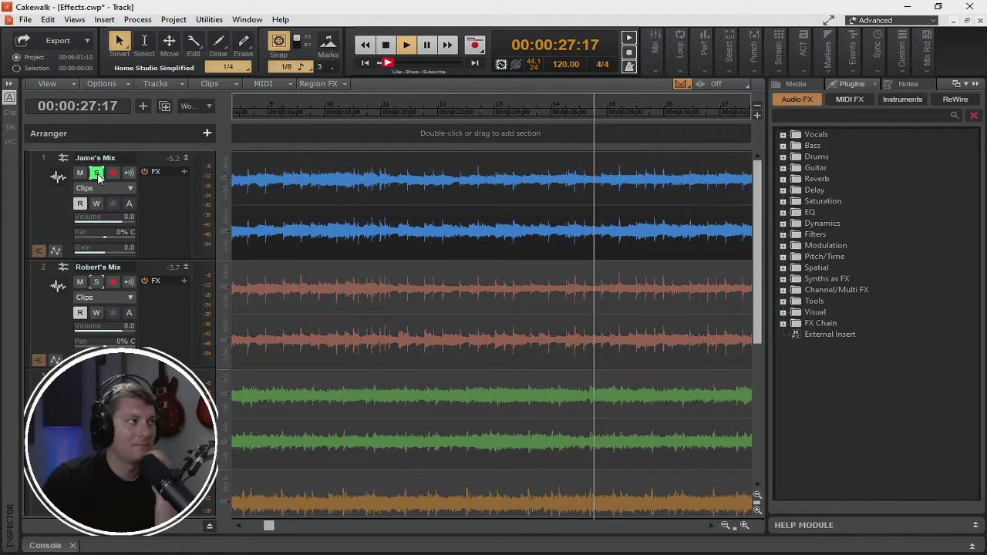
pyautogui.keyDown('ctrl'); pyautogui.click(97, 283); pyautogui.keyUp('ctrl')
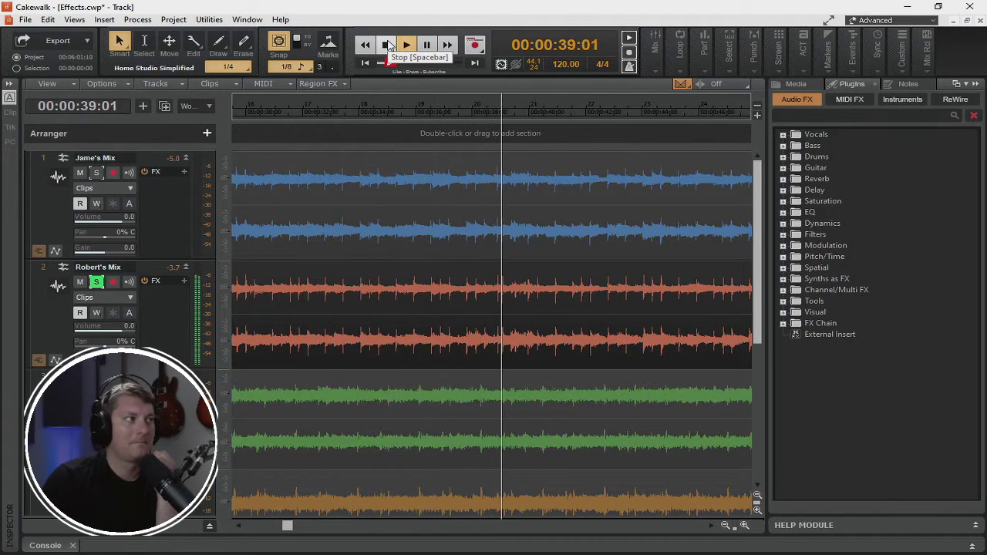
pyautogui.click(388, 45)
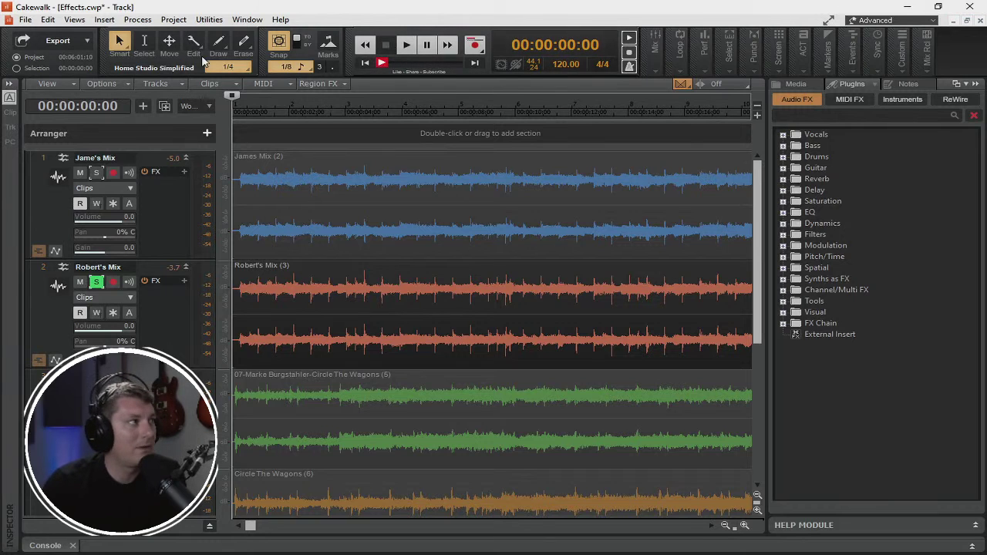
pyautogui.click(9, 88)
pyautogui.click(10, 88)
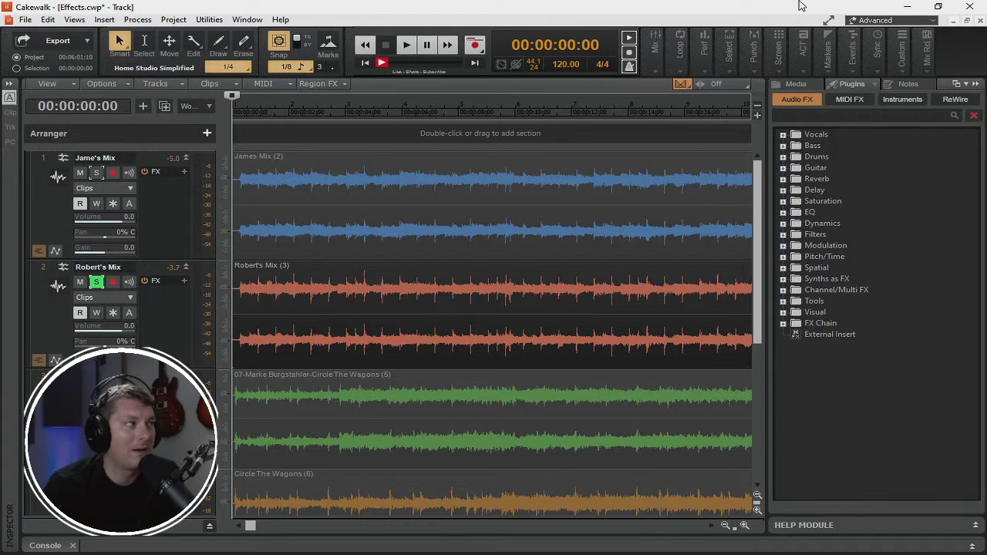
pyautogui.scroll(-2, 176, 194)
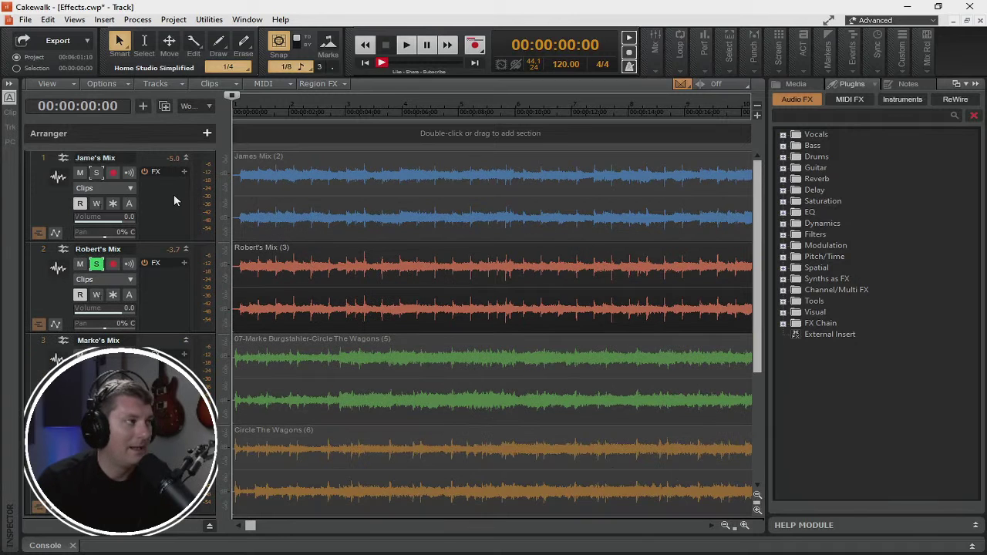
pyautogui.scroll(-2, 136, 267)
pyautogui.scroll(-2, 137, 274)
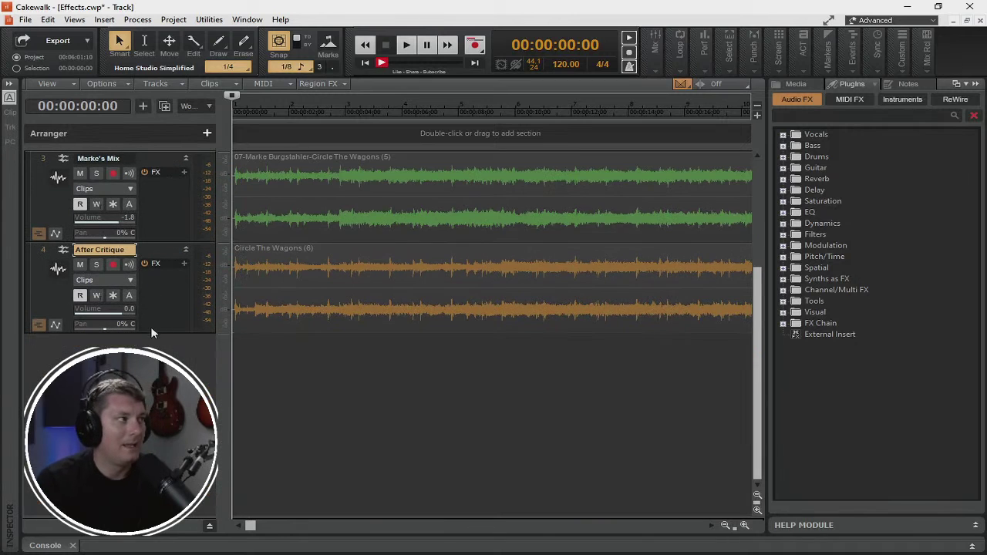
pyautogui.rightClick(155, 364)
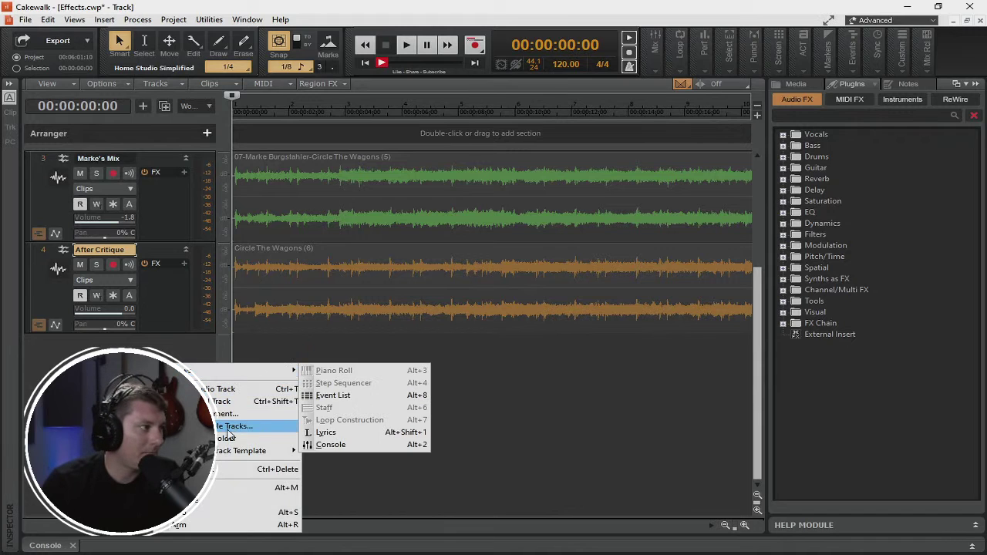
pyautogui.moveTo(236, 452)
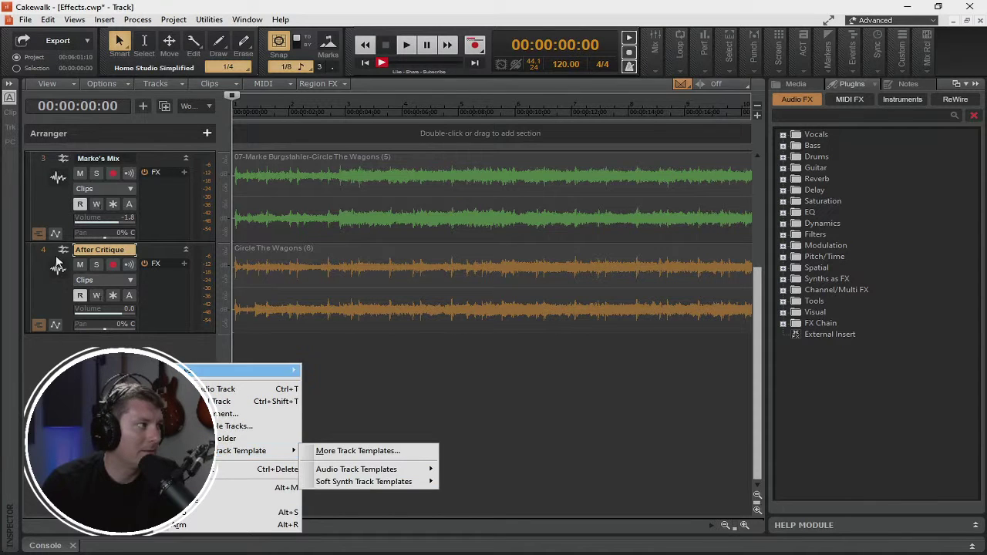
pyautogui.rightClick(56, 296)
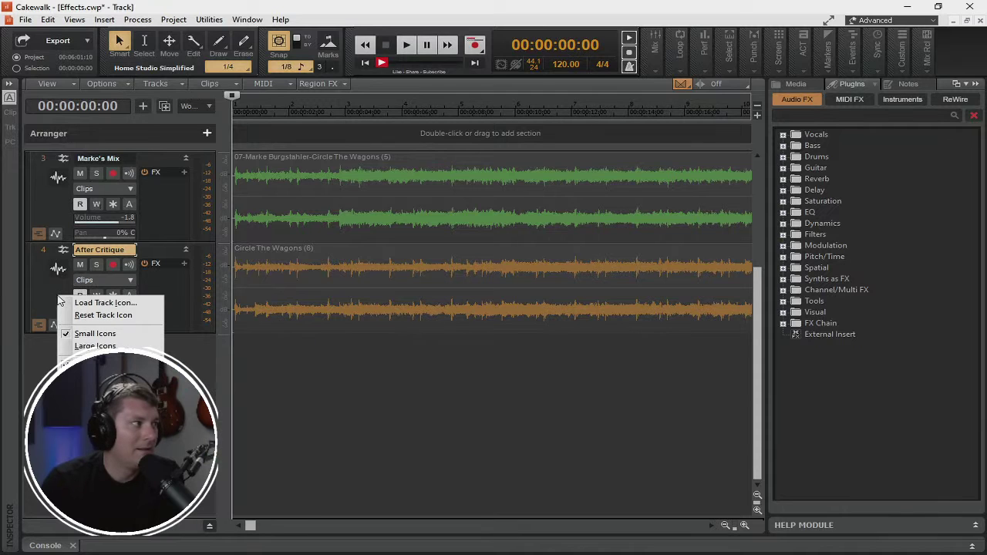
pyautogui.click(154, 253)
# - Insert a send to a new aux track on the After Critique track and increase the aux track's height
pyautogui.rightClick(155, 253)
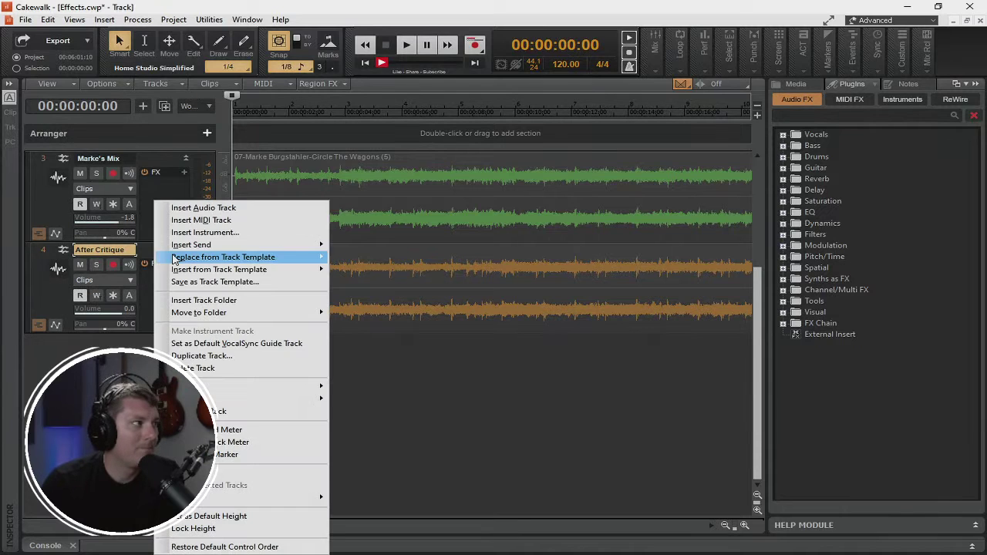
pyautogui.moveTo(250, 245)
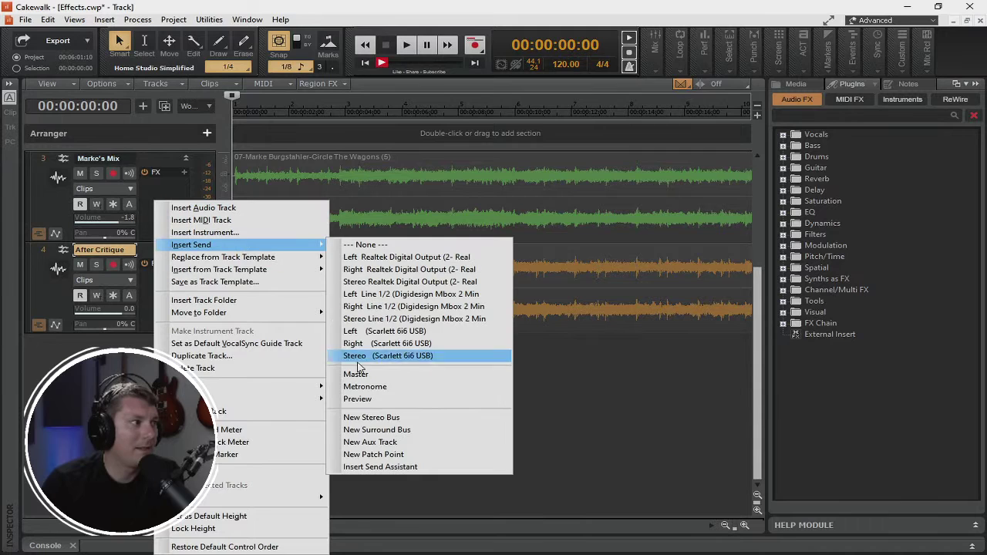
pyautogui.click(381, 444)
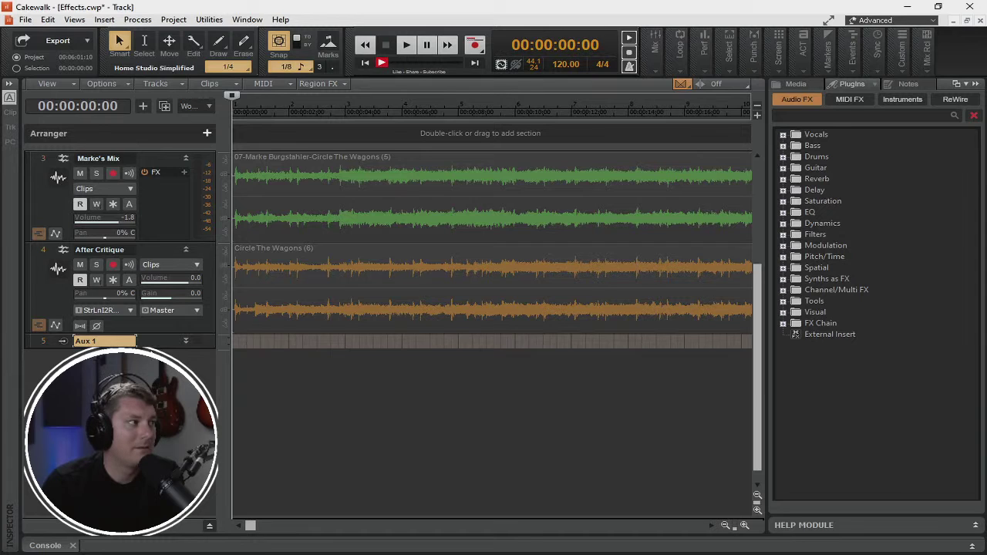
pyautogui.moveTo(153, 349); pyautogui.dragTo(153, 473)
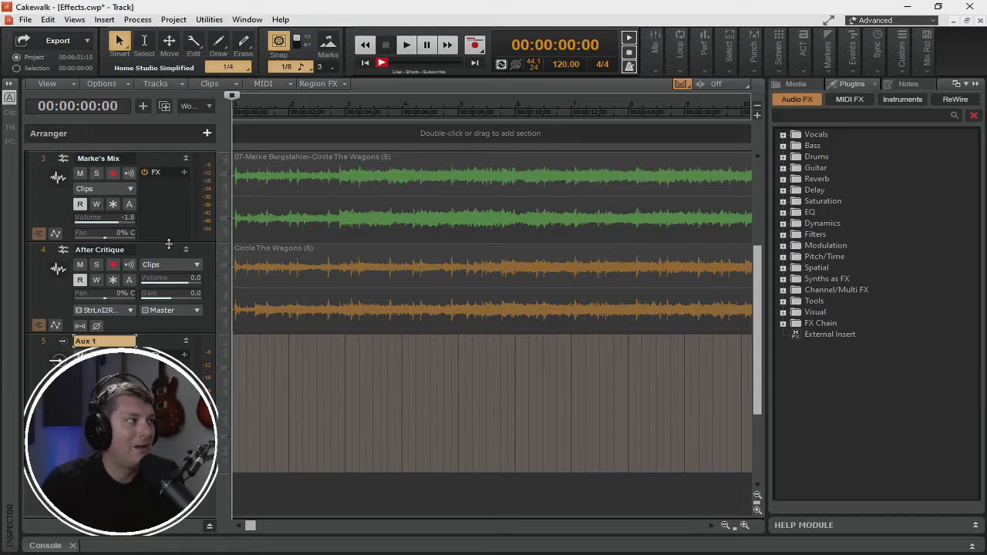
# - Increase the height of track 3 and insert a send on it routed to Aux 1
pyautogui.moveTo(168, 244); pyautogui.dragTo(114, 316)
pyautogui.rightClick(114, 314)
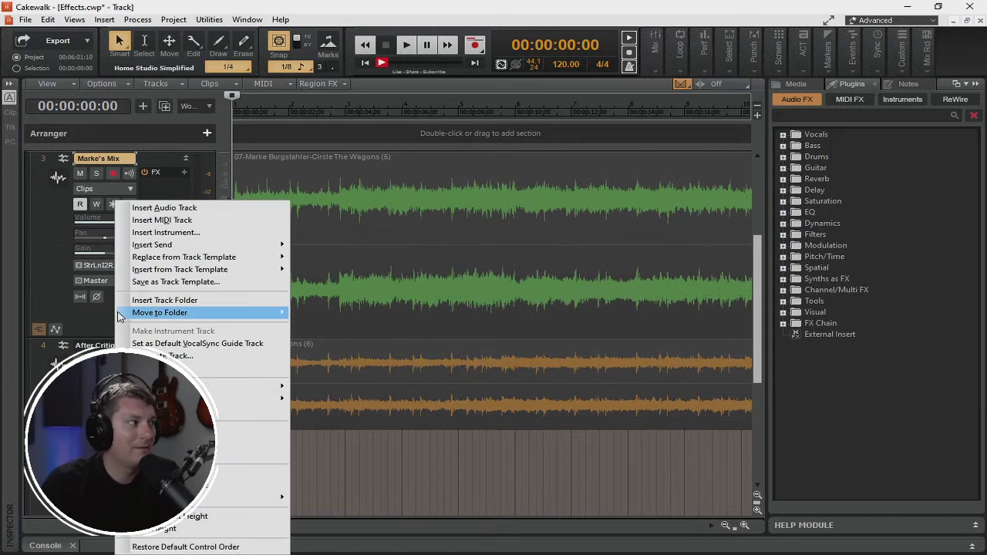
pyautogui.moveTo(202, 245)
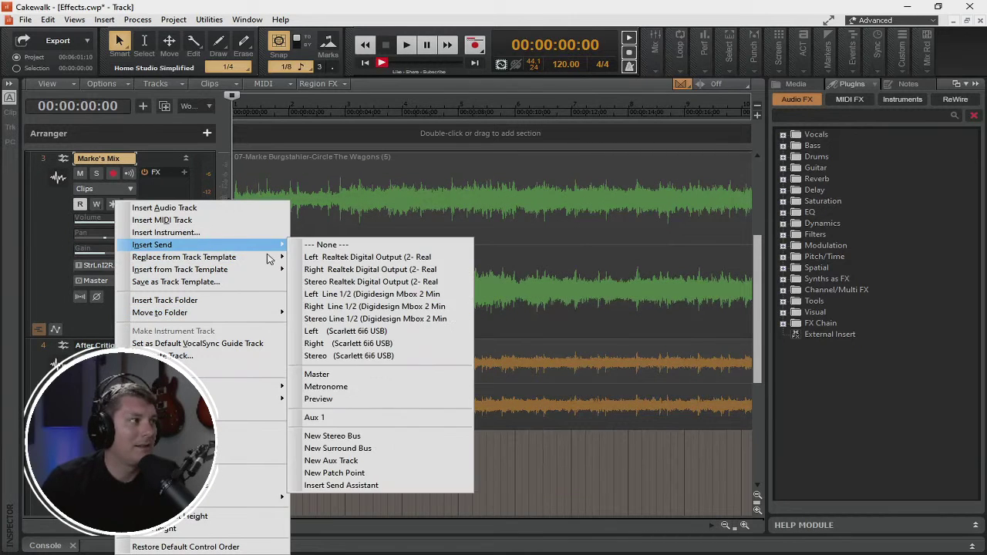
pyautogui.click(324, 417)
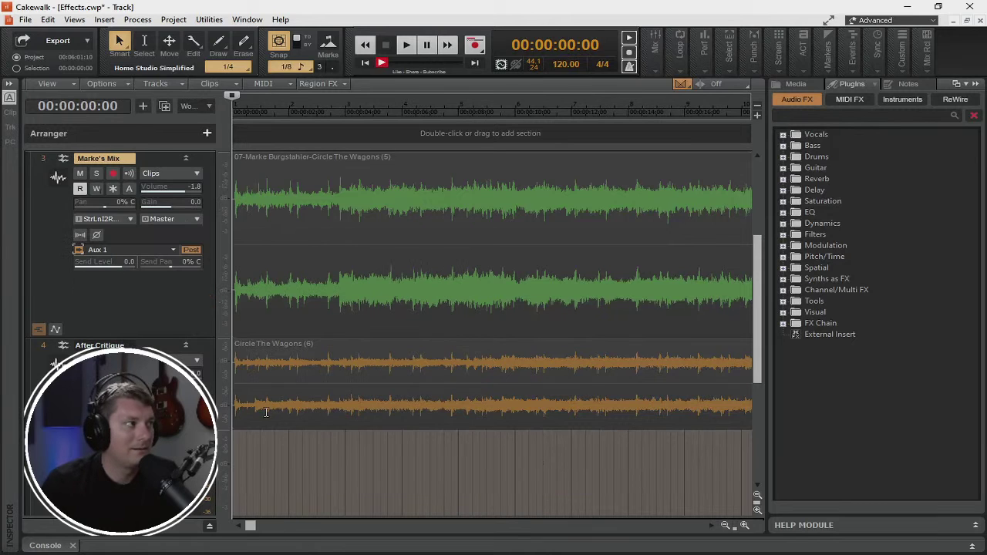
# - Increase the height of the Aux 1 track further so all of its controls fit
pyautogui.scroll(-2, 325, 411)
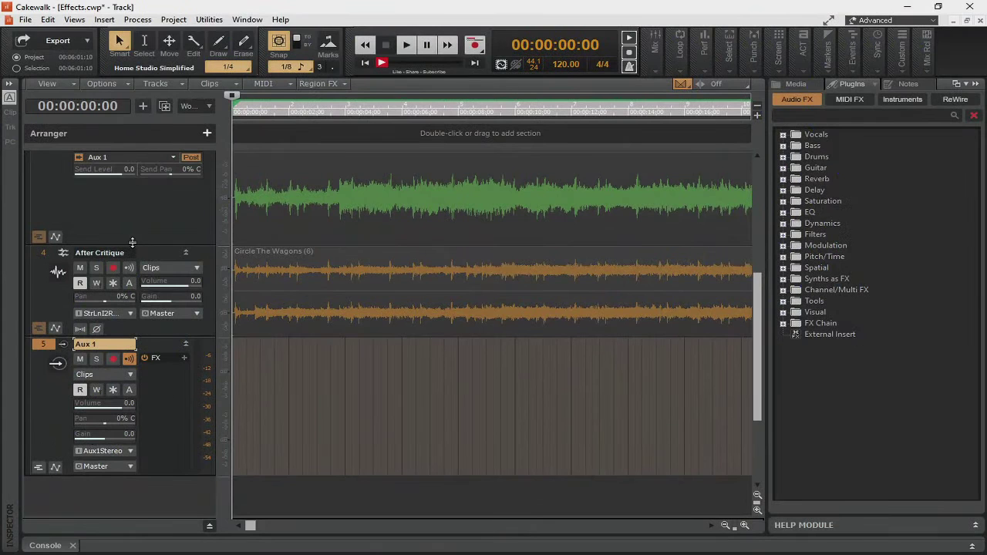
pyautogui.scroll(5, 146, 240)
pyautogui.scroll(-3, 158, 266)
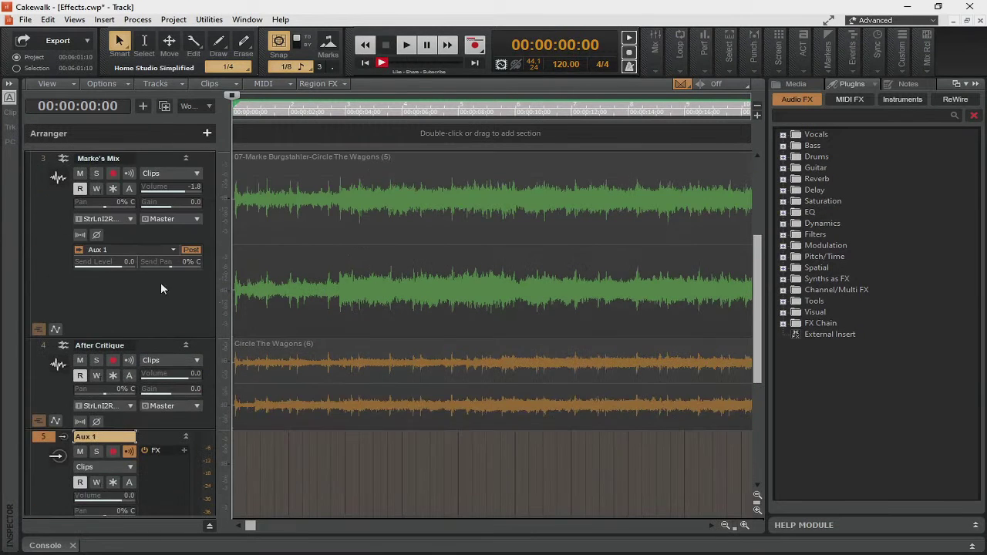
pyautogui.scroll(-2, 140, 416)
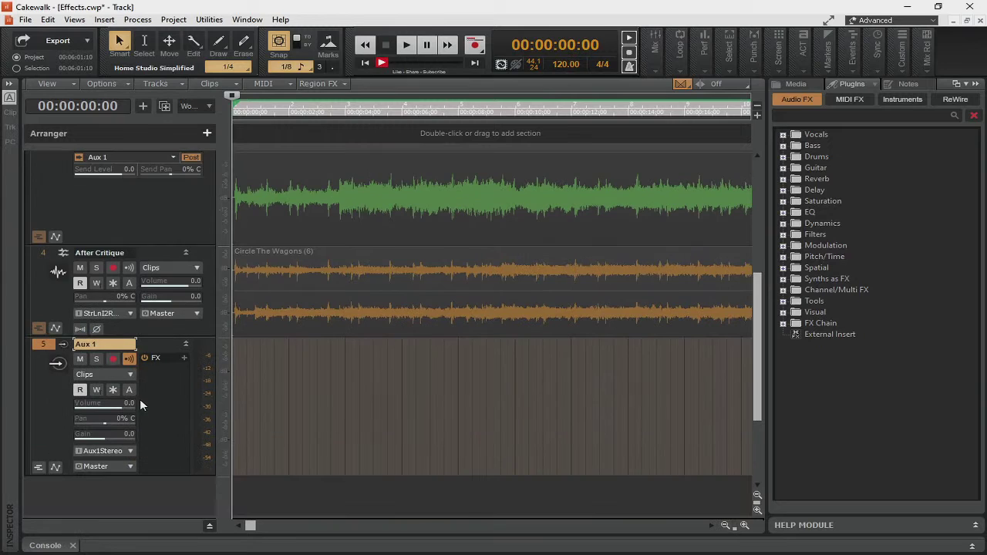
pyautogui.moveTo(153, 476); pyautogui.dragTo(156, 509)
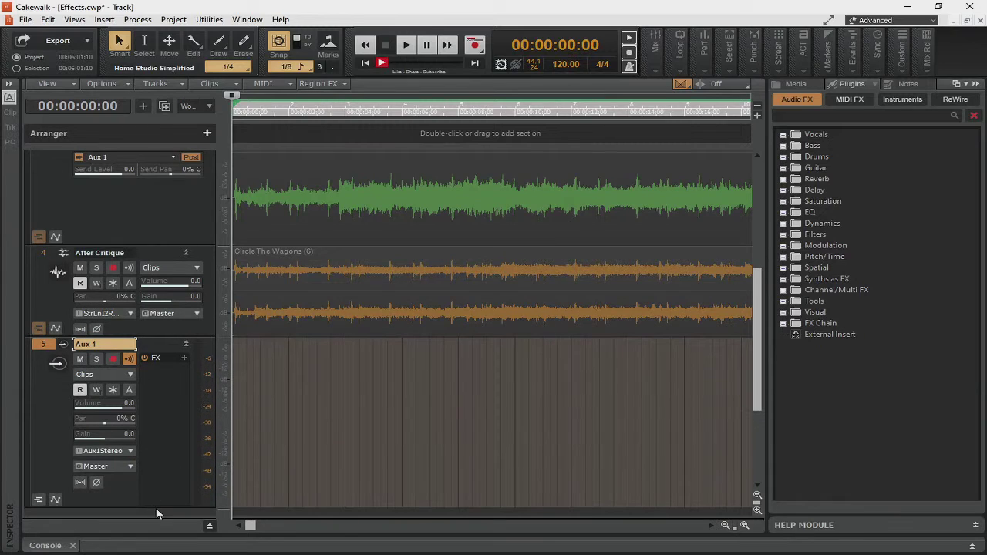